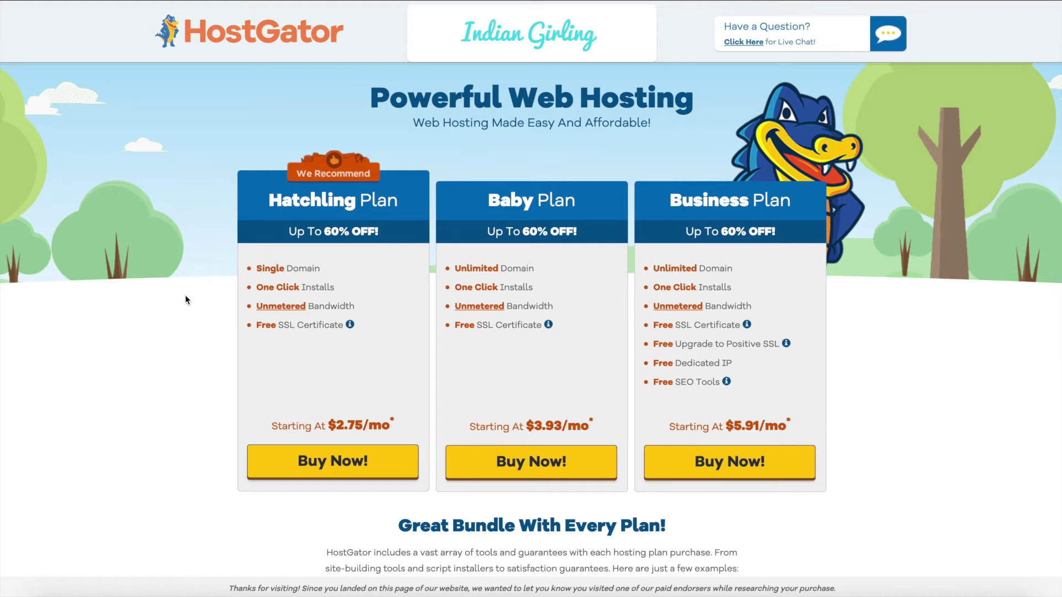
scroll(185, 300, down, 6)
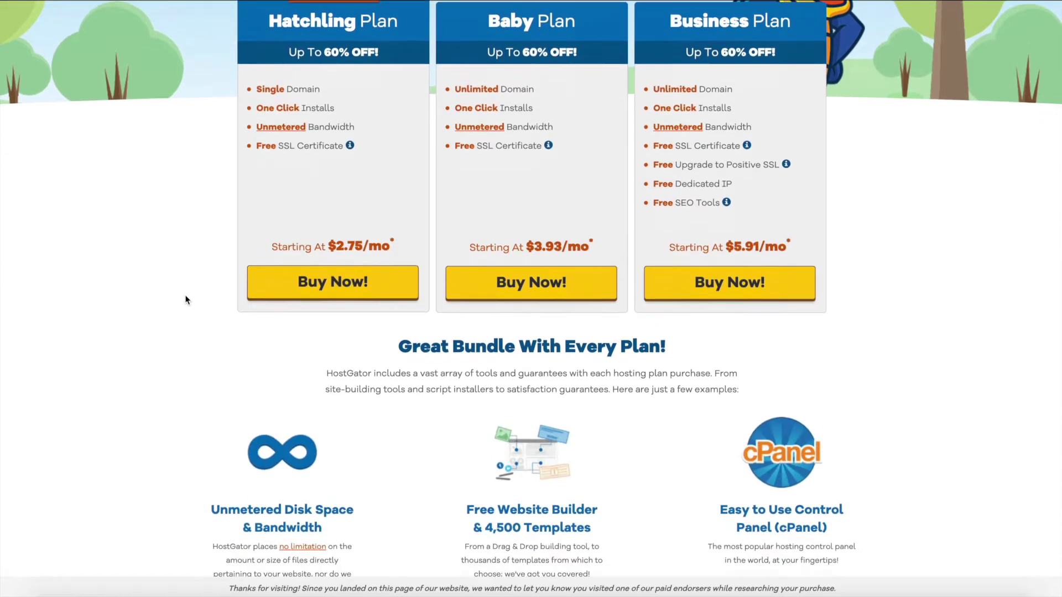
scroll(185, 300, down, 2)
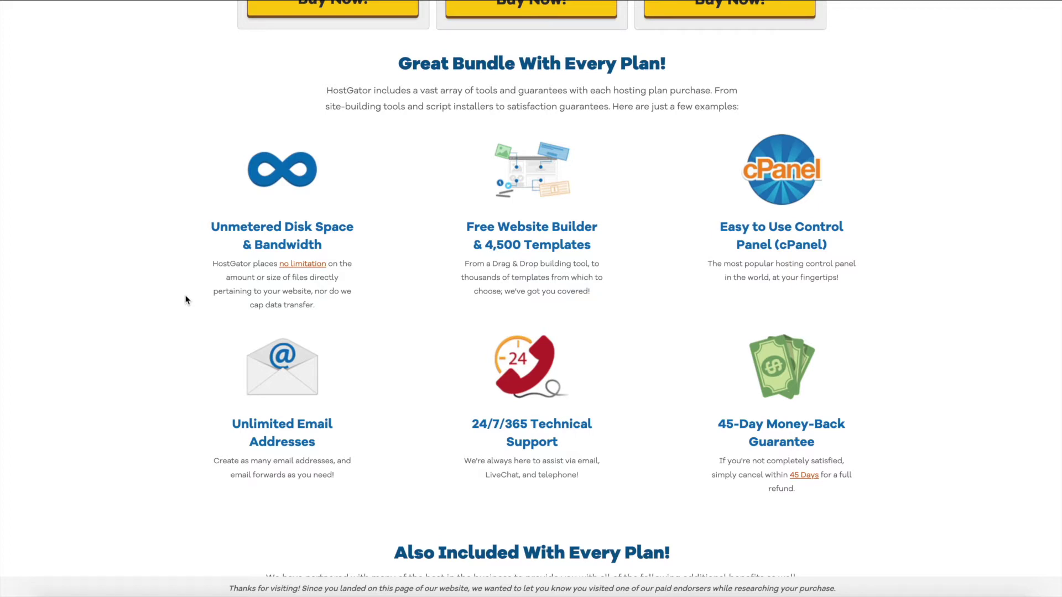
scroll(186, 300, down, 1)
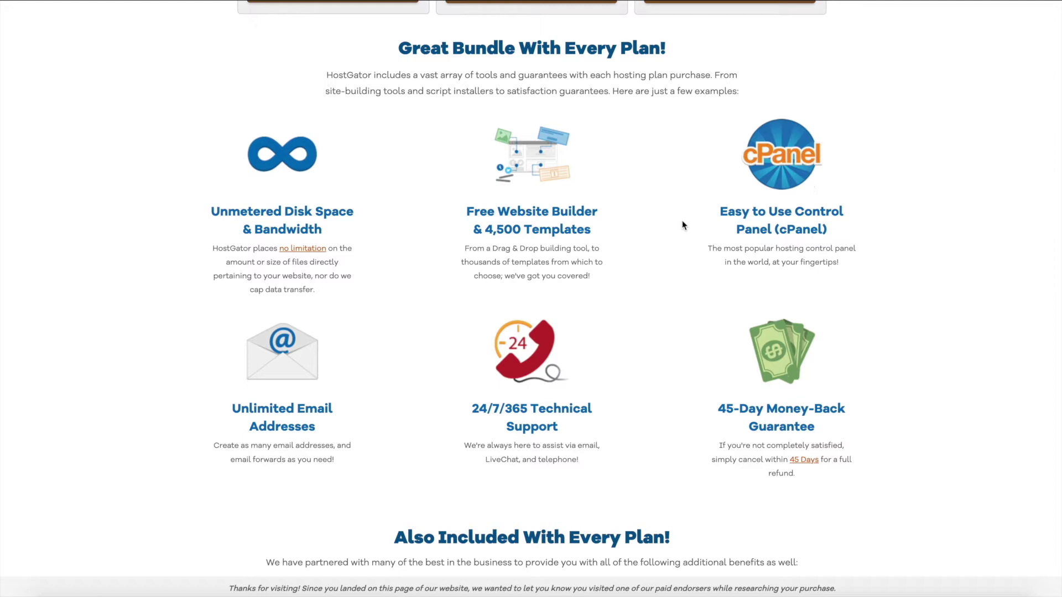
scroll(683, 221, down, 2)
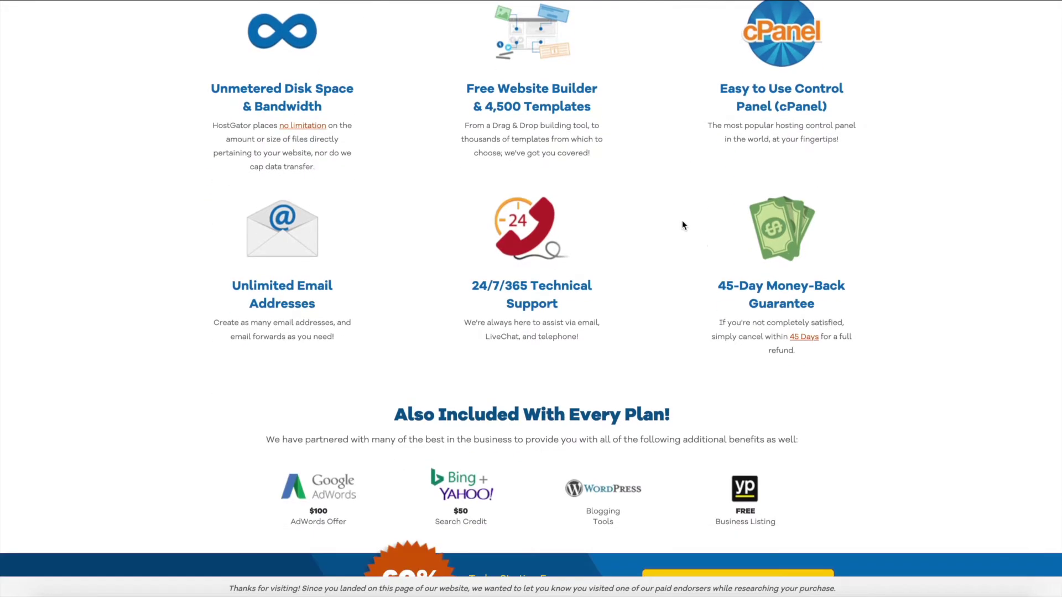
scroll(682, 221, down, 3)
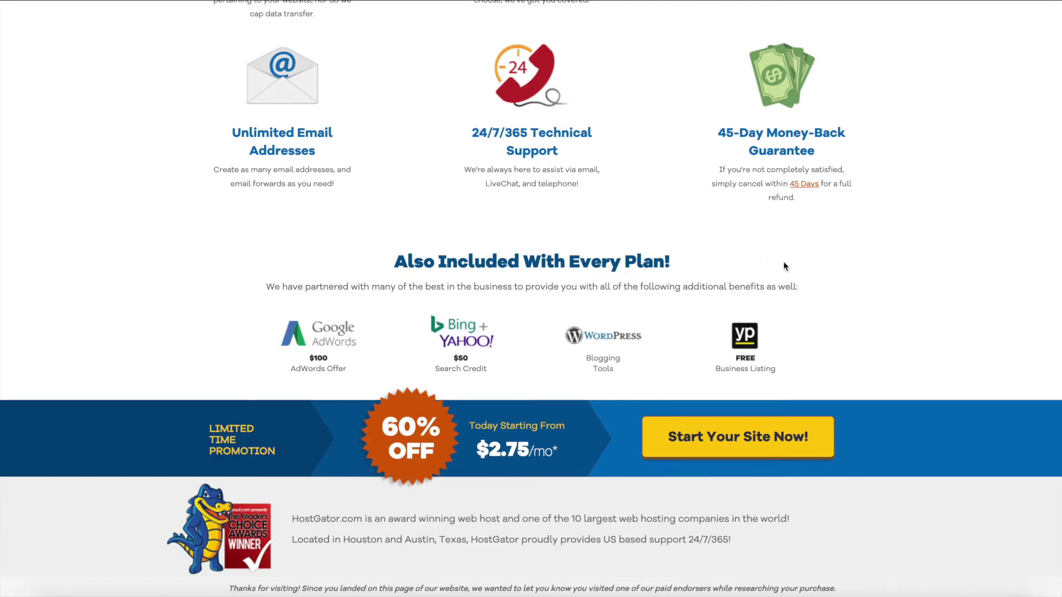
scroll(825, 283, down, 2)
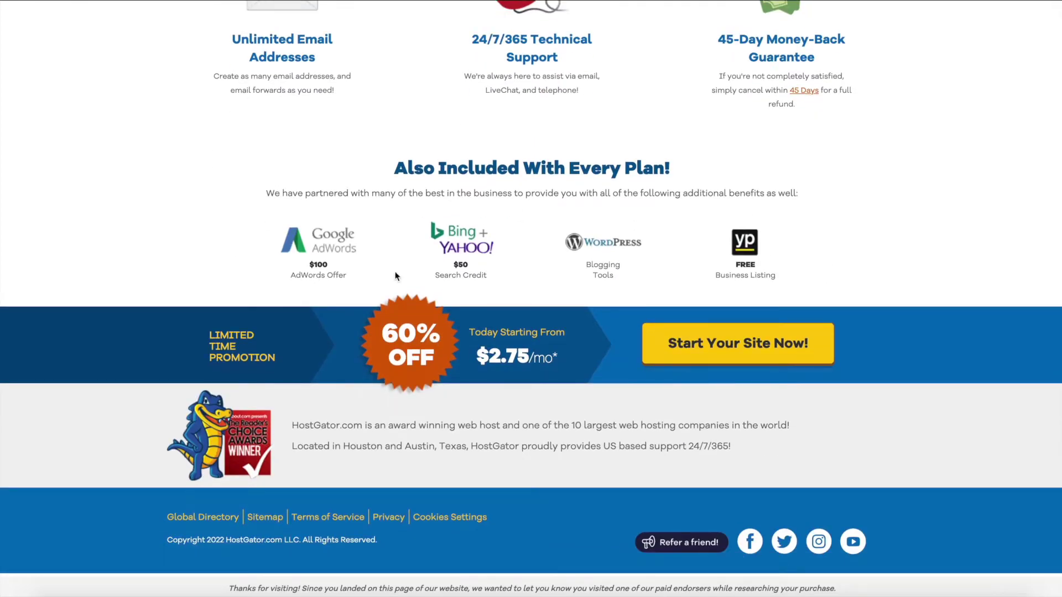
scroll(218, 214, up, 10)
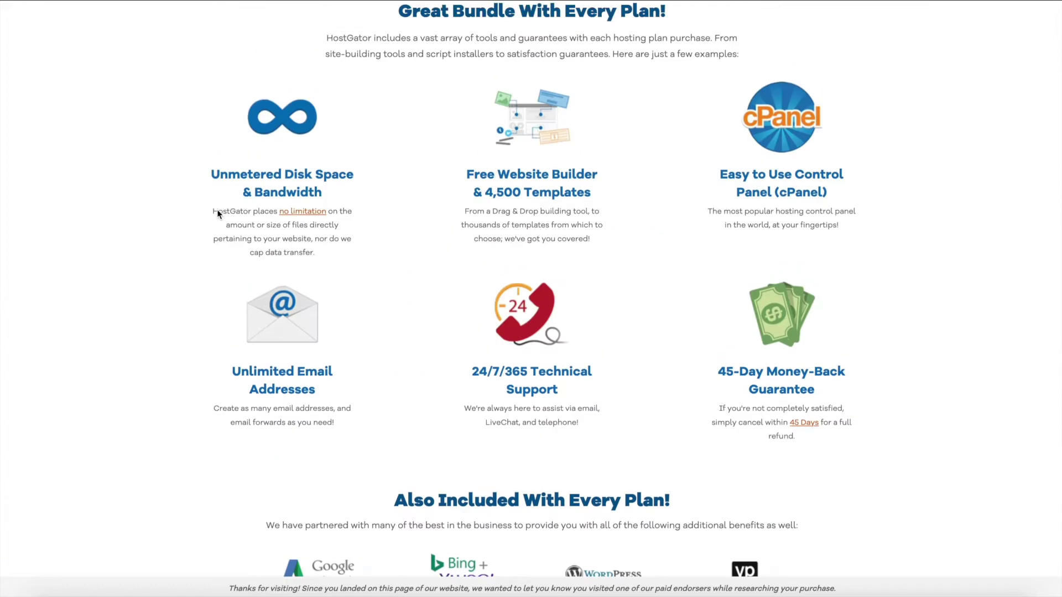
scroll(217, 213, up, 1)
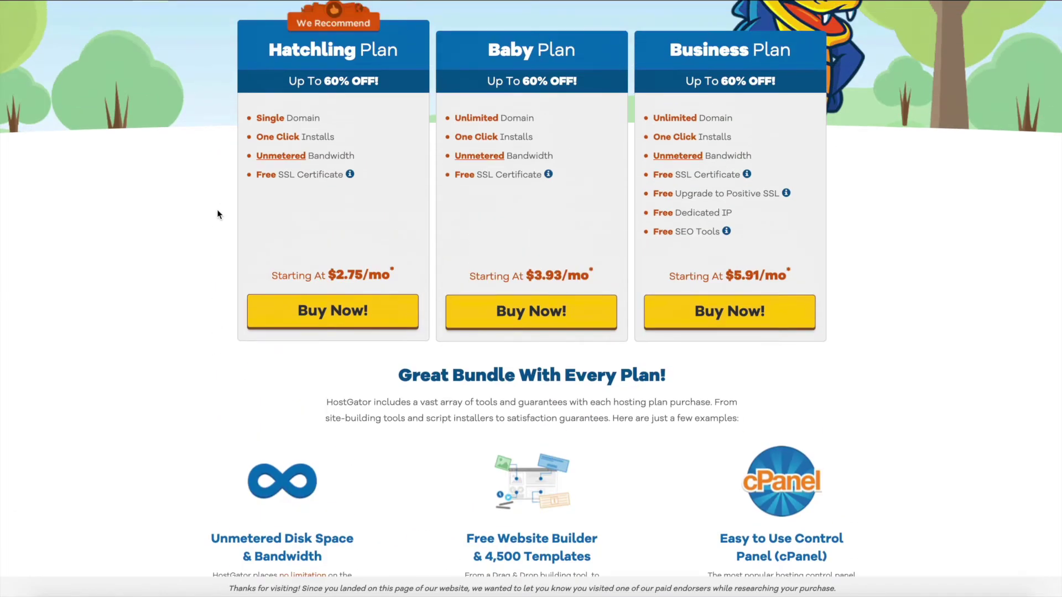
Step: Buy the Hatchling plan to reach checkout with a 36-month cycle at $2.70/mo
click(331, 313)
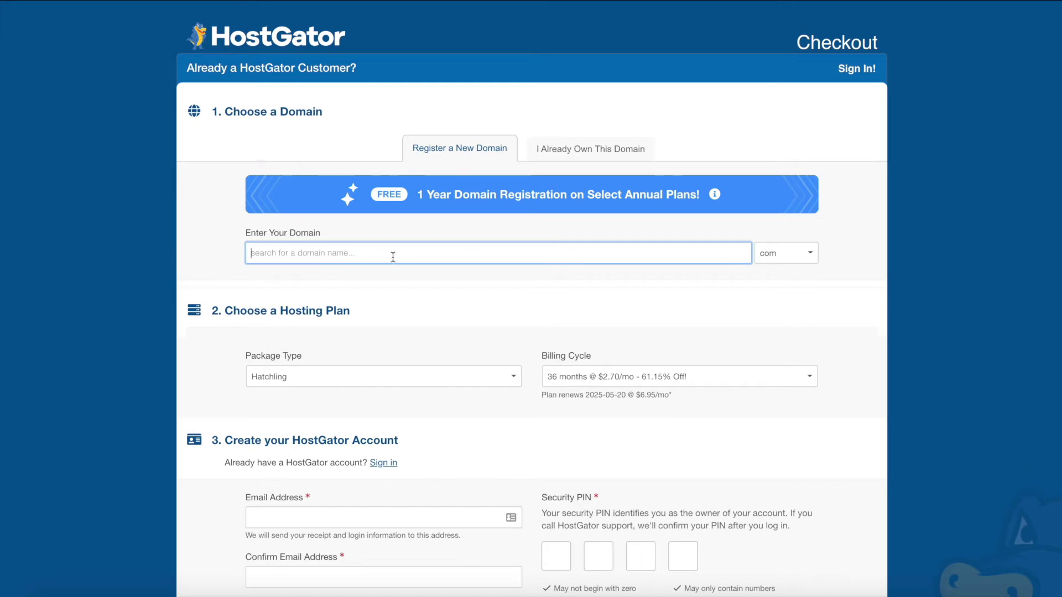
Step: Search for the domain dogtrainingeupeople with the .com extension
text(dogtrainingeupeople)
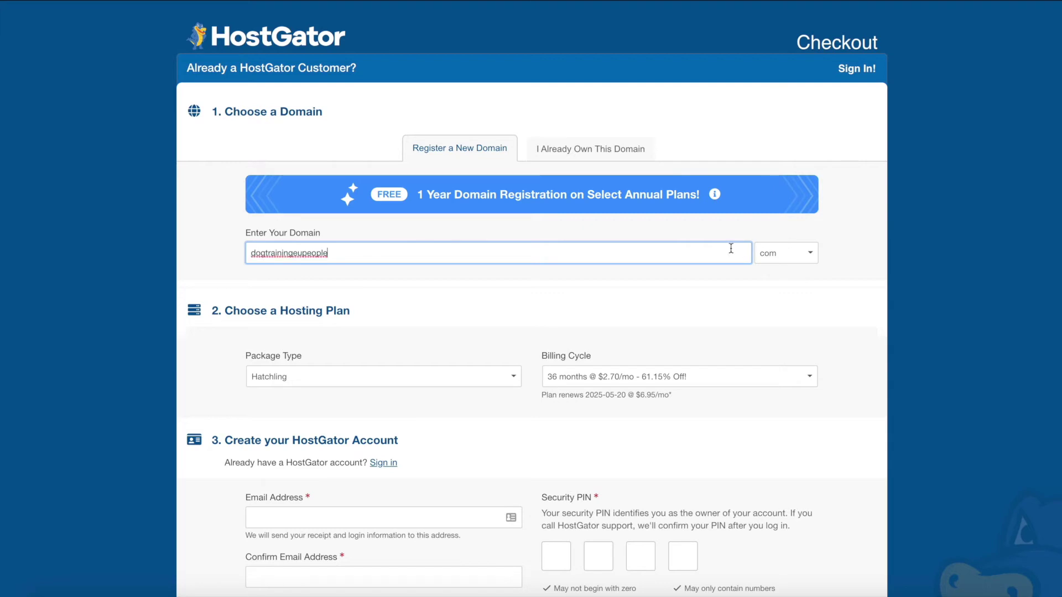
click(785, 253)
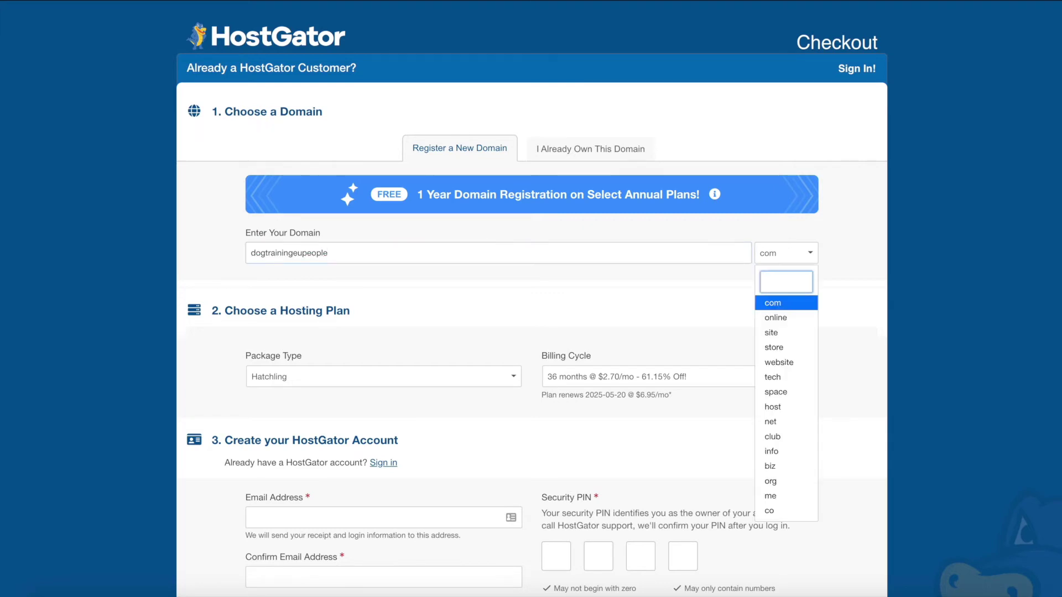
click(771, 303)
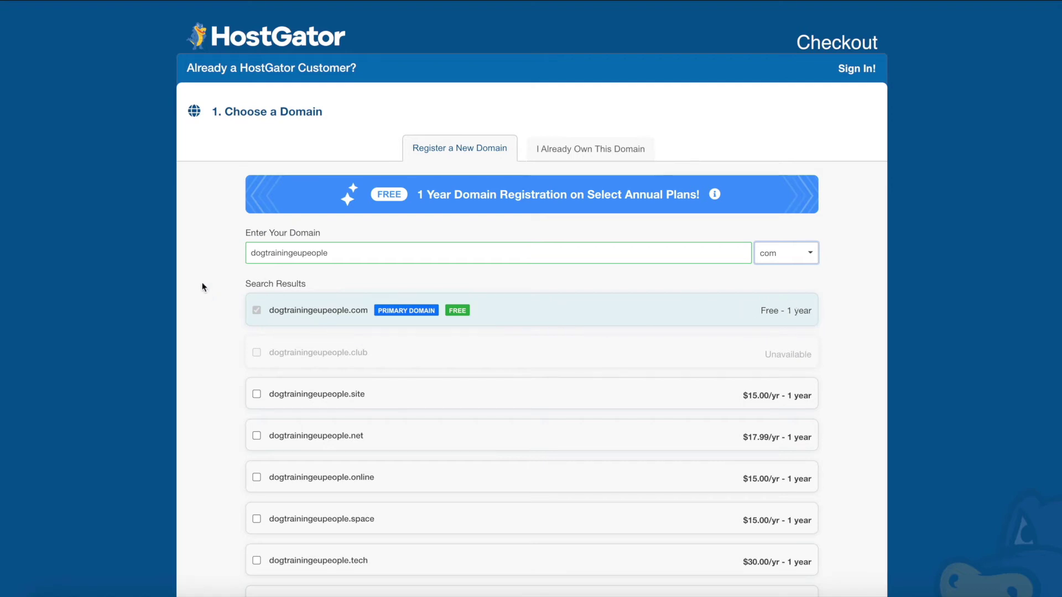
Step: Uncheck the $14.95/yr Domain Privacy add-on for dogtrainingeupeople.com
scroll(203, 286, down, 12)
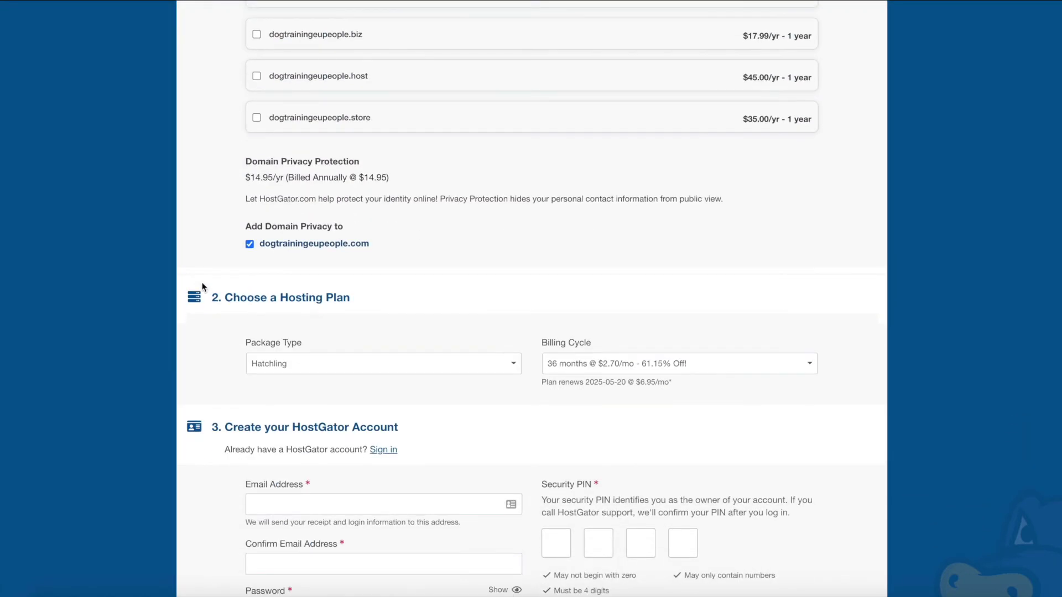
scroll(203, 286, down, 1)
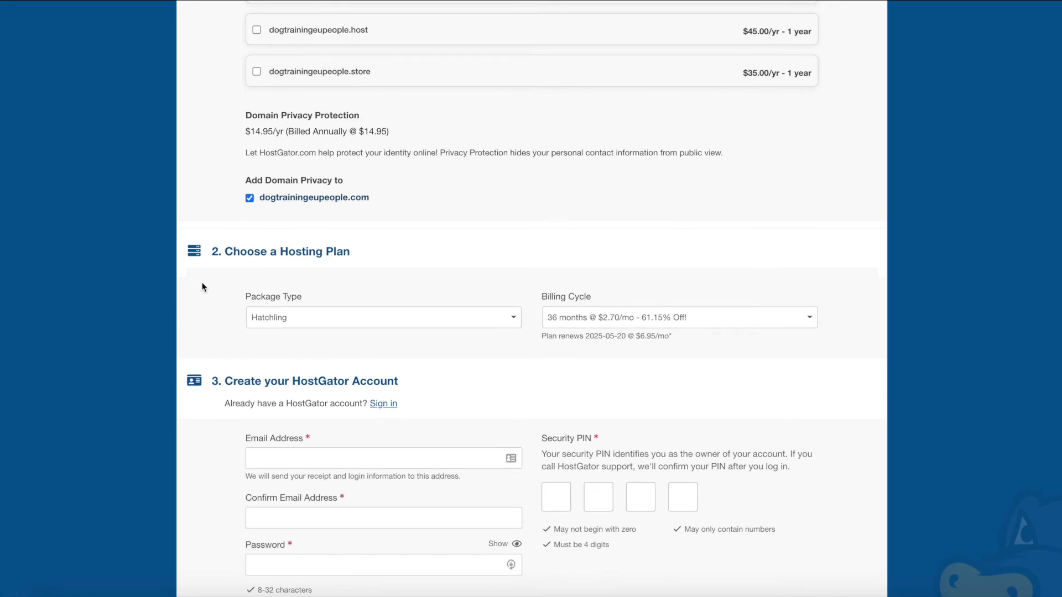
click(250, 199)
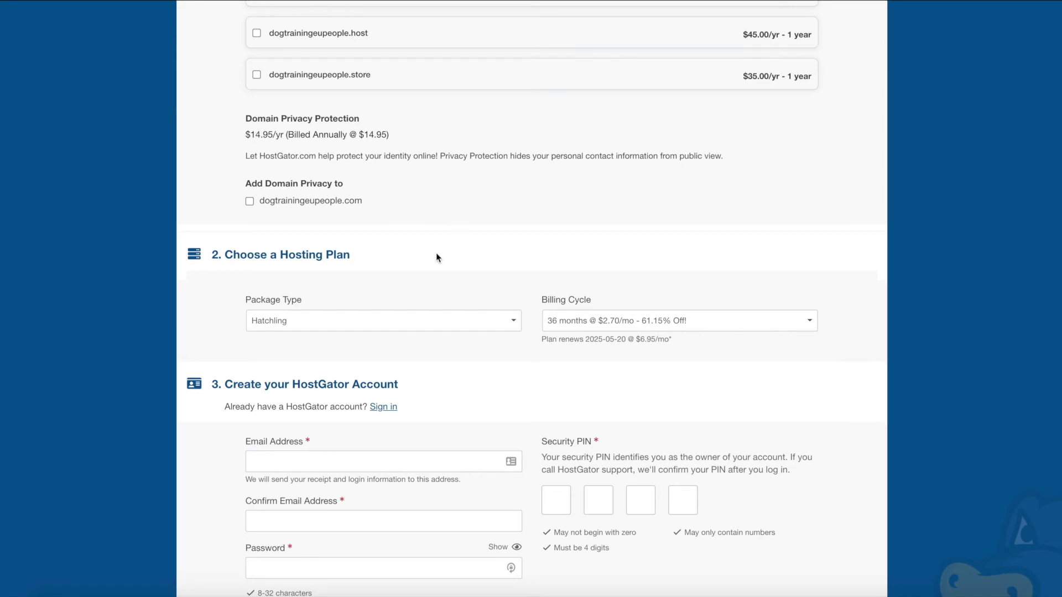
scroll(436, 253, down, 2)
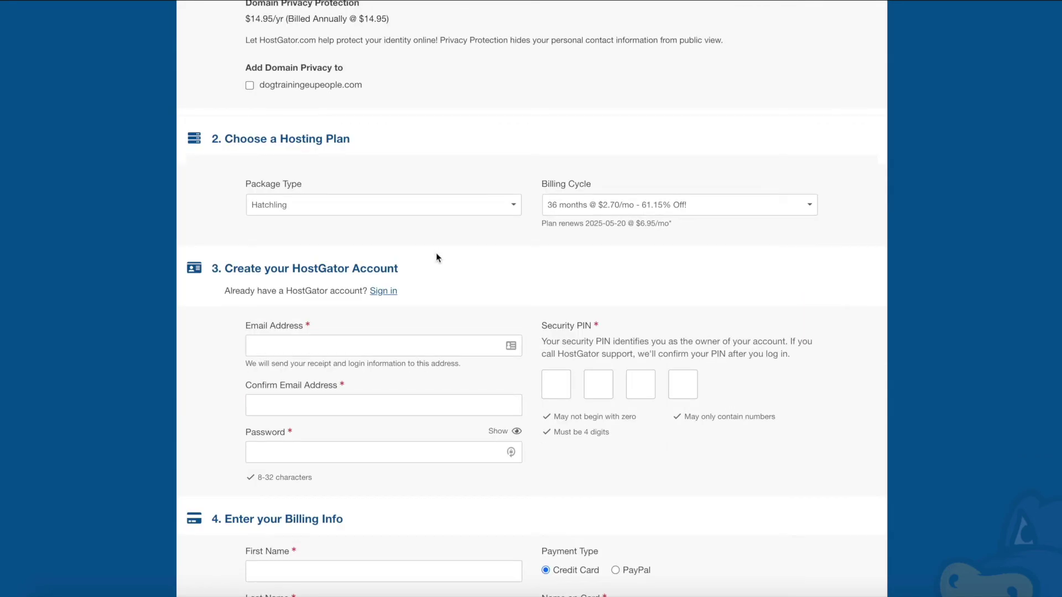
Step: Keep Hatchling, compare 1, 6, 12 and 36-month billing, then choose 12 months at $3.90/mo
click(468, 206)
click(467, 228)
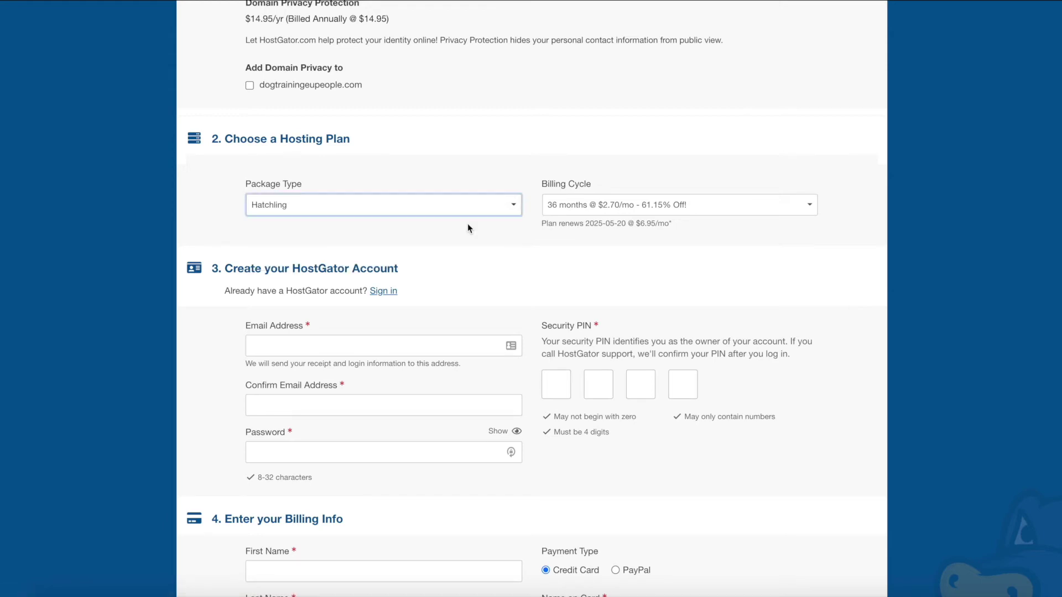
click(602, 211)
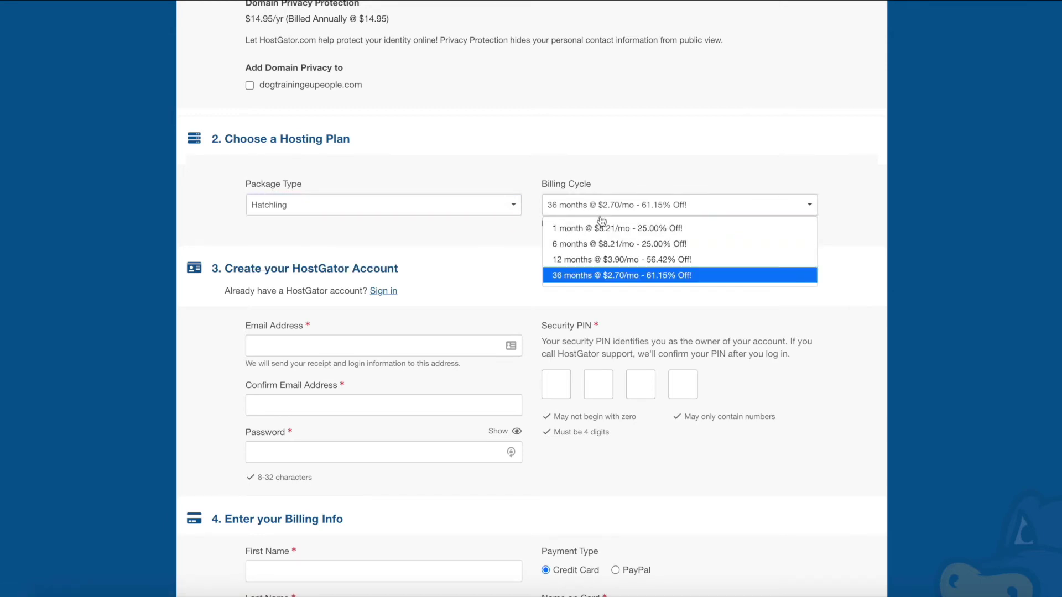
click(601, 232)
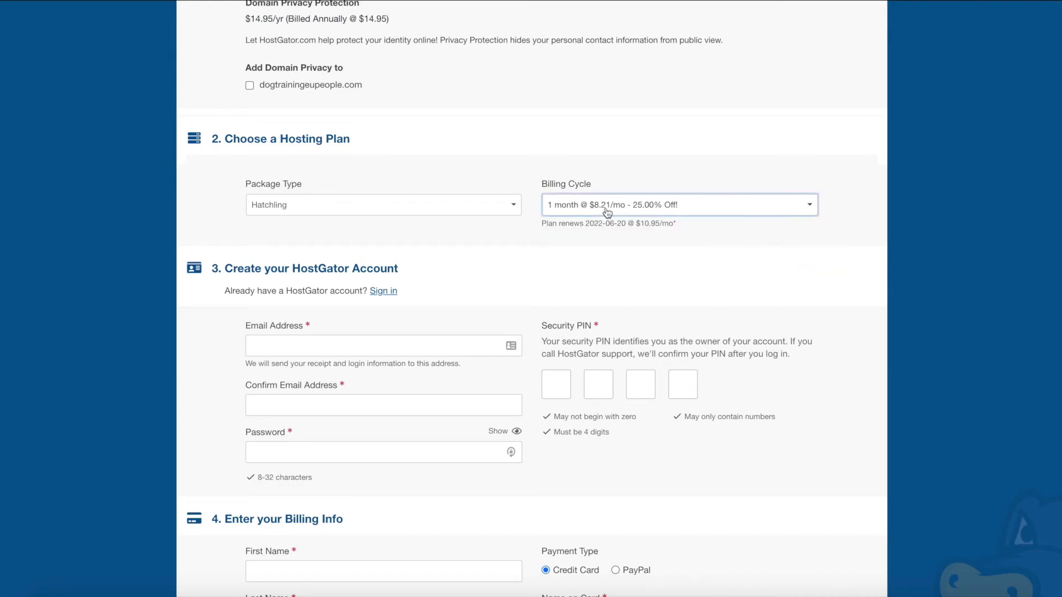
click(611, 206)
click(606, 244)
click(608, 206)
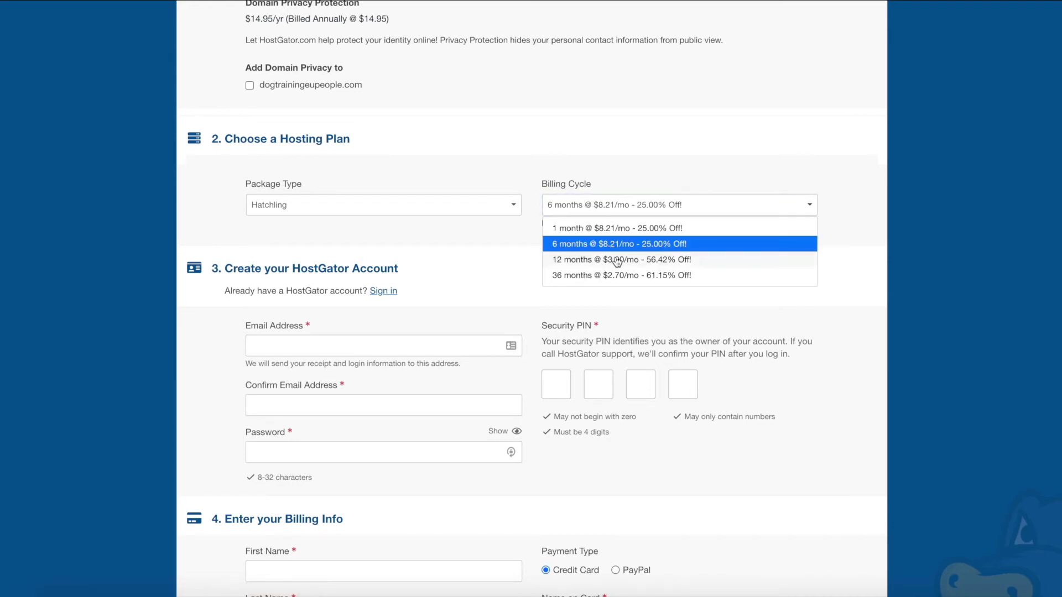
click(613, 257)
click(609, 209)
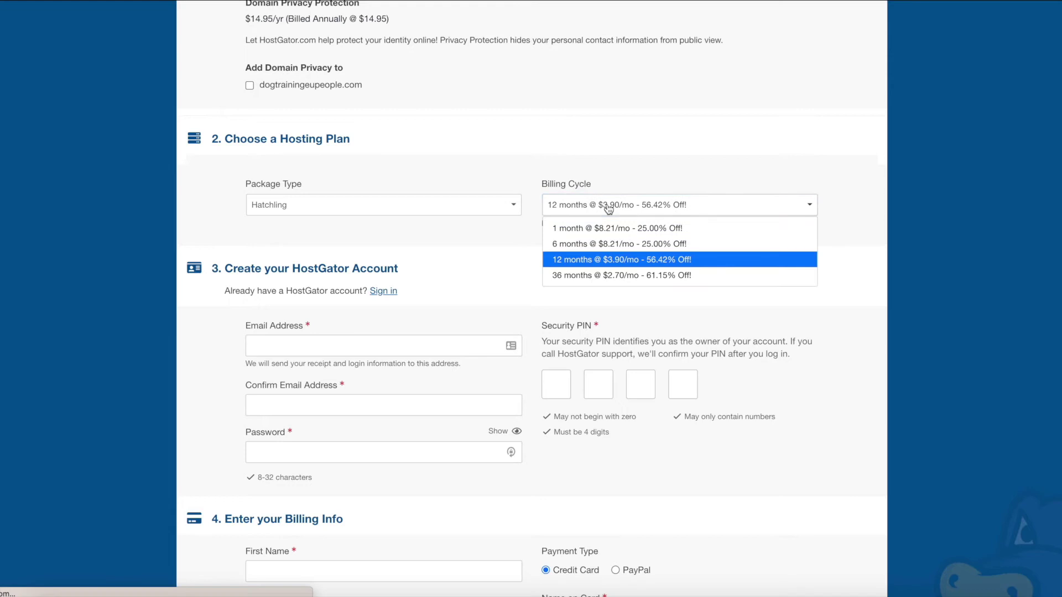
click(616, 277)
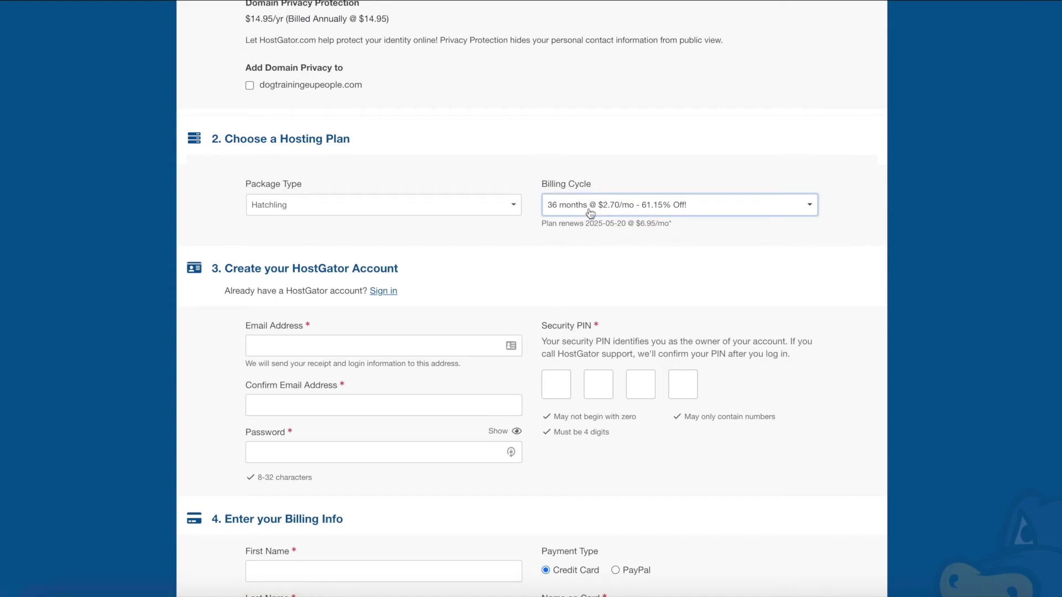
click(613, 207)
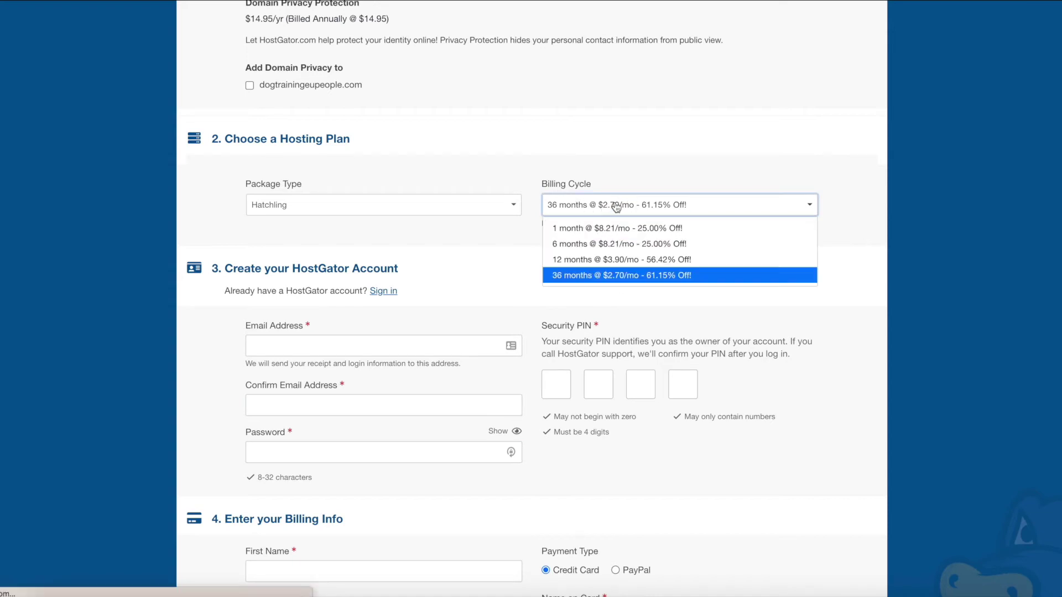
click(626, 262)
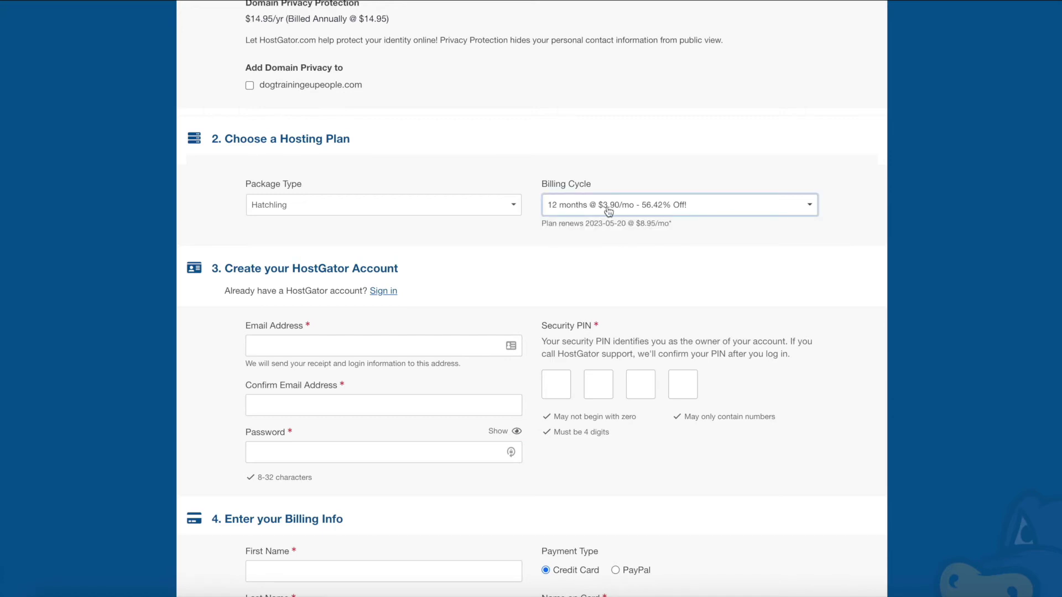
scroll(438, 278, down, 5)
scroll(438, 278, down, 5)
scroll(438, 282, down, 2)
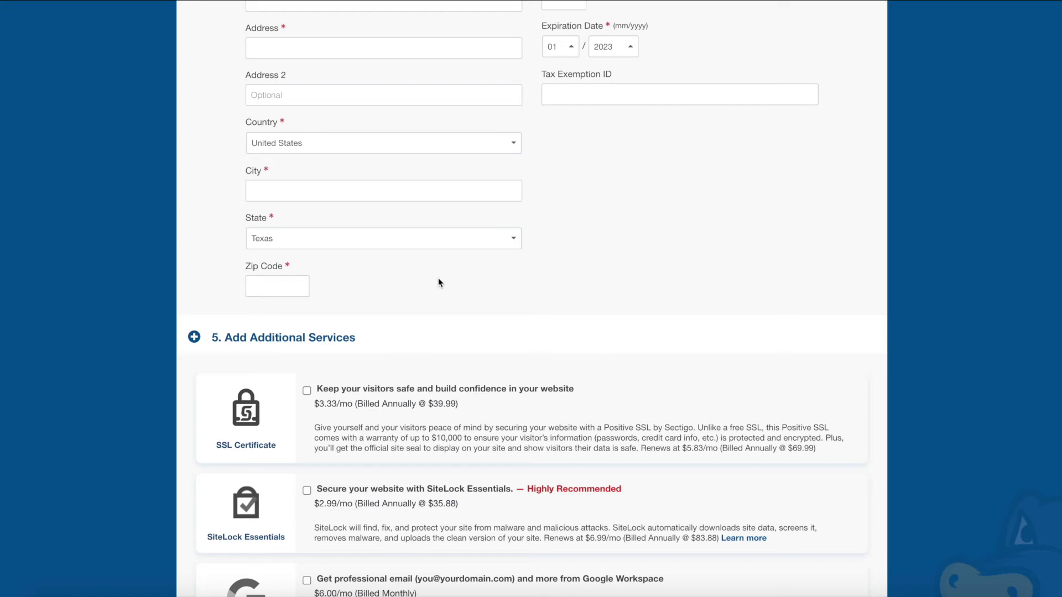
scroll(438, 282, up, 9)
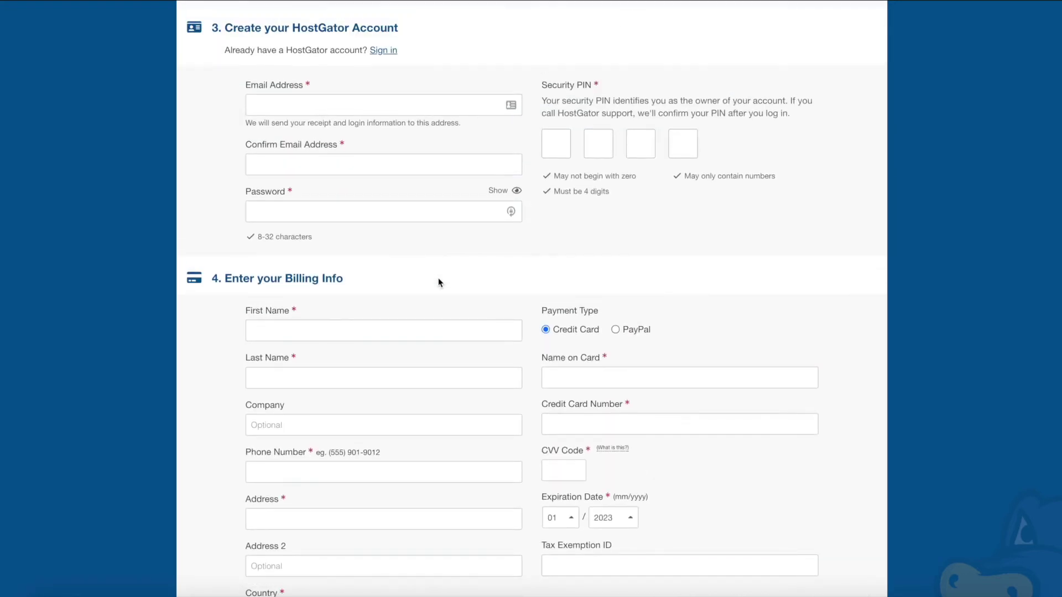
scroll(439, 282, up, 1)
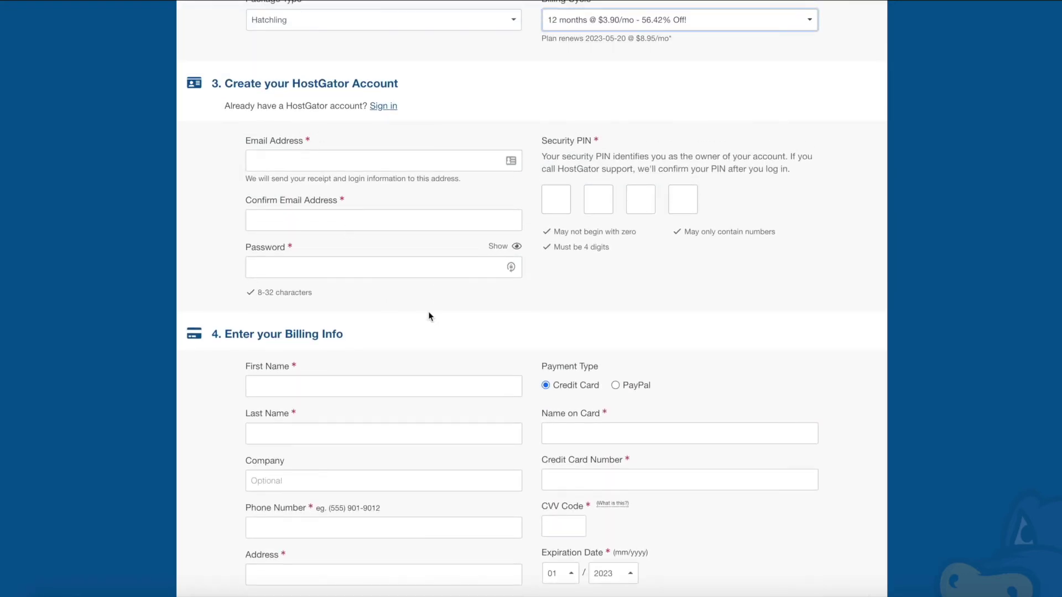
scroll(428, 314, down, 10)
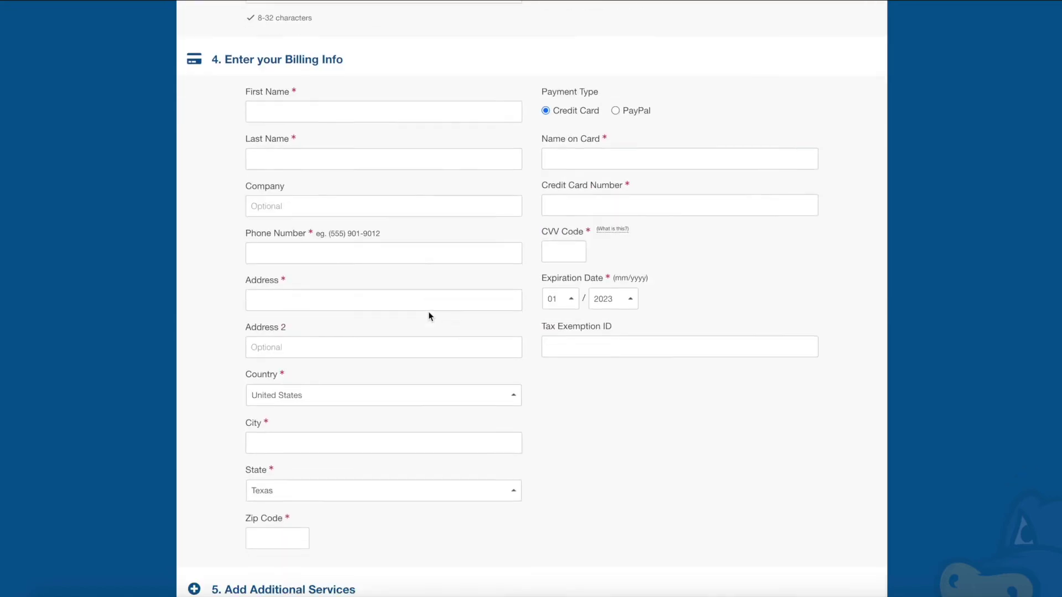
scroll(428, 311, down, 5)
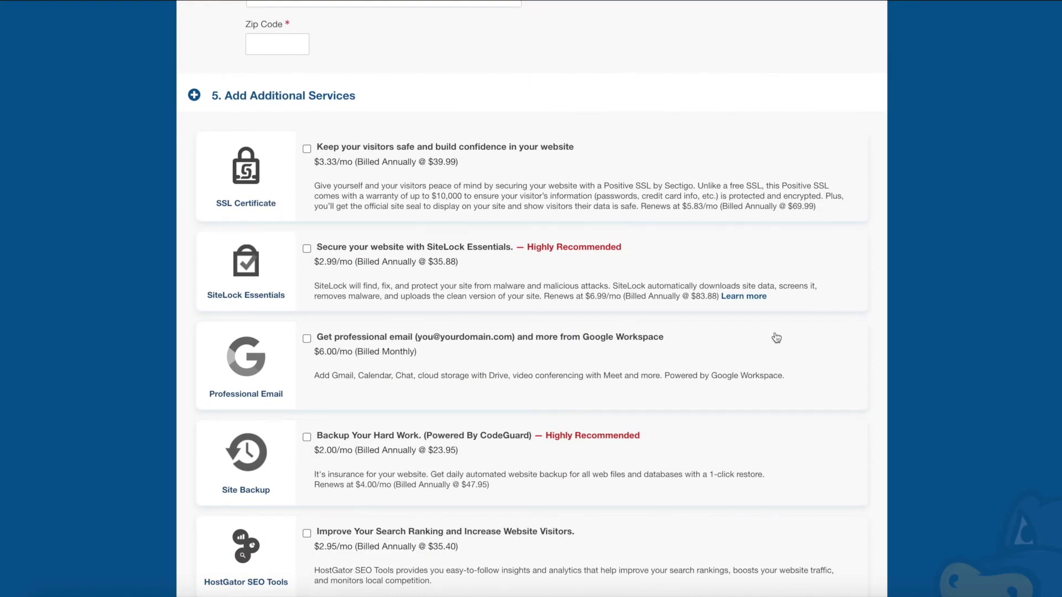
scroll(776, 338, down, 1)
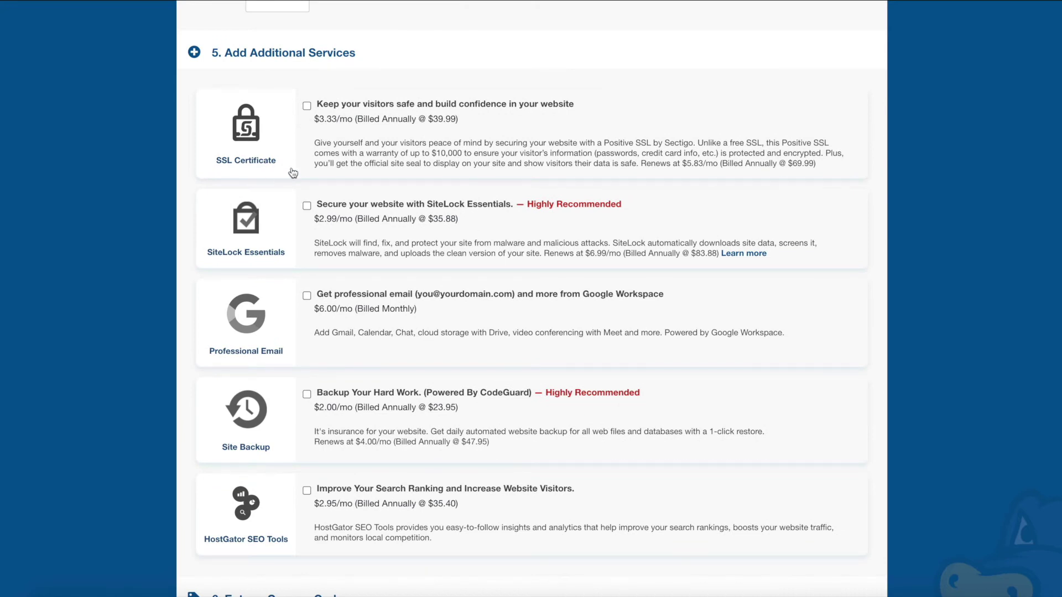
scroll(324, 242, down, 4)
scroll(323, 242, down, 1)
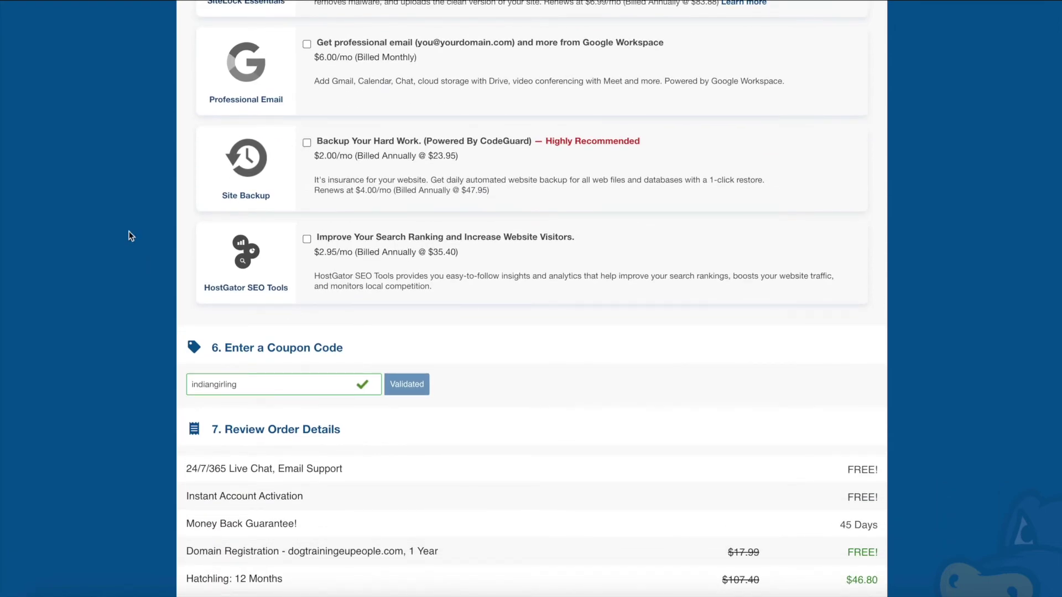
scroll(130, 235, up, 5)
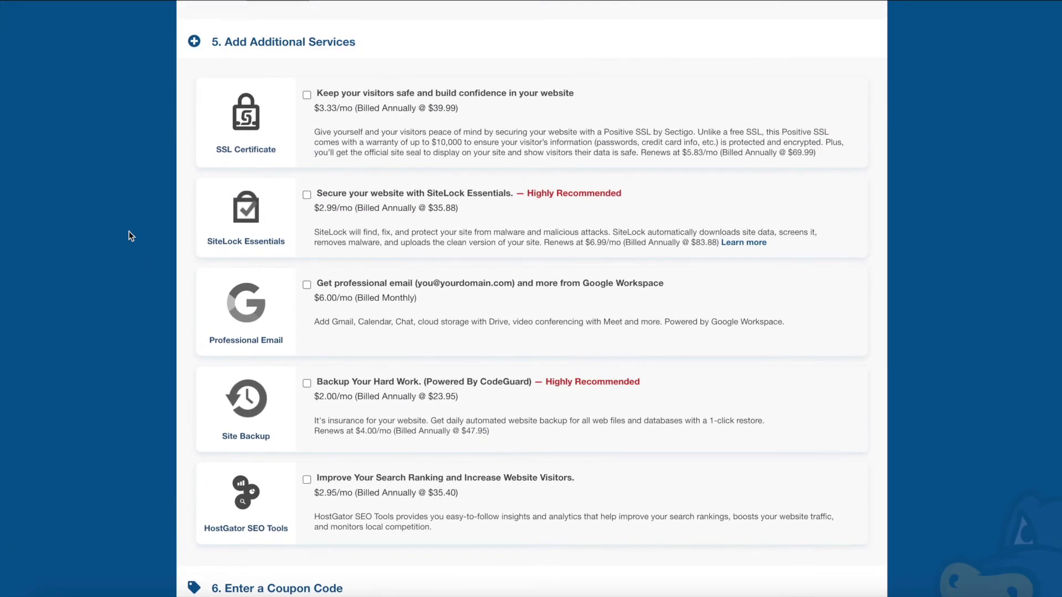
scroll(131, 235, up, 2)
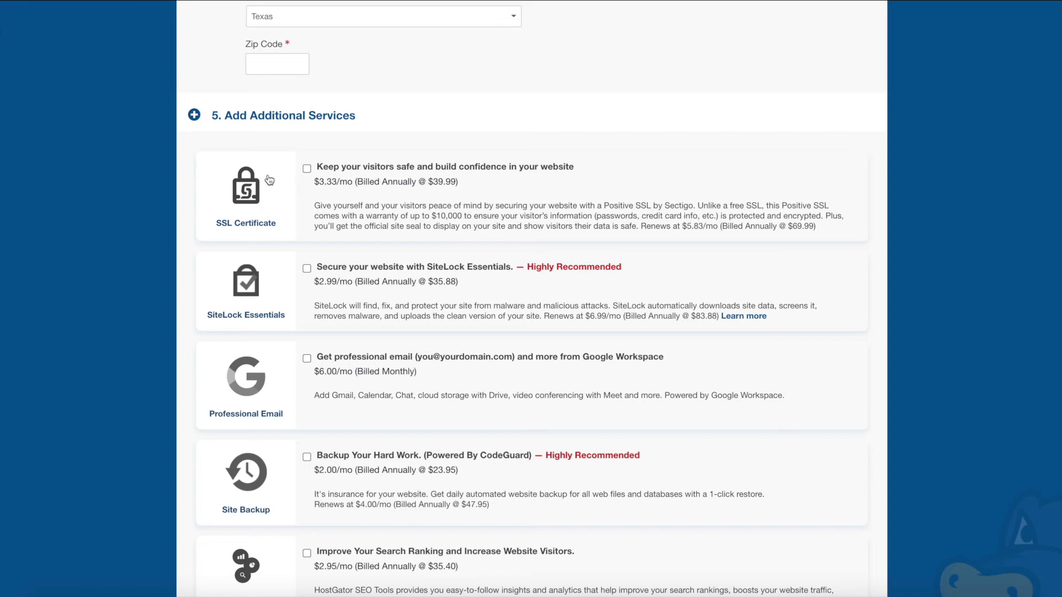
scroll(156, 266, down, 9)
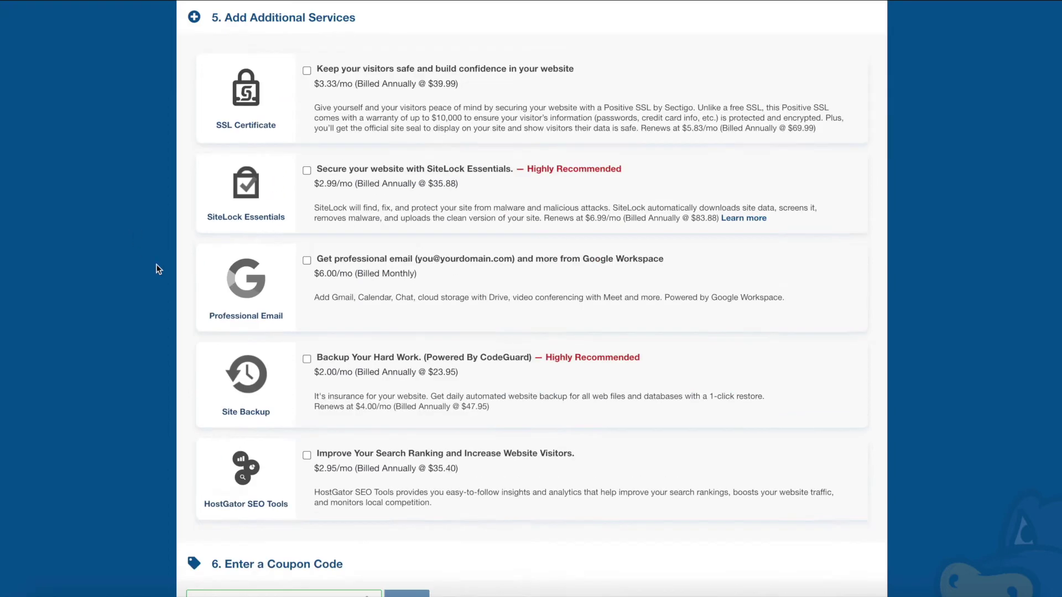
double_click(247, 176)
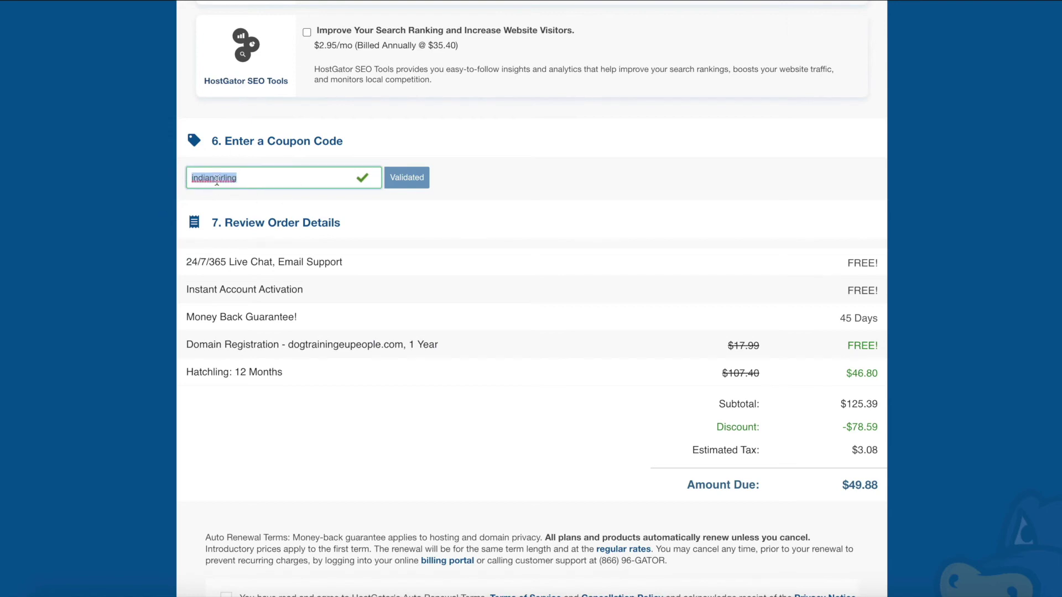
drag(232, 372, 287, 372)
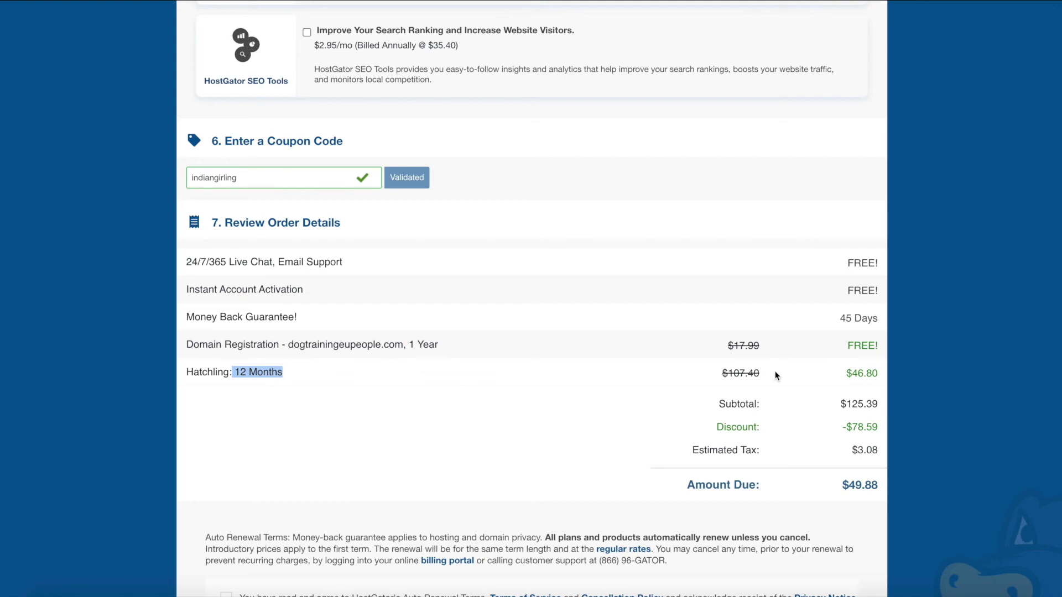
drag(879, 428, 838, 427)
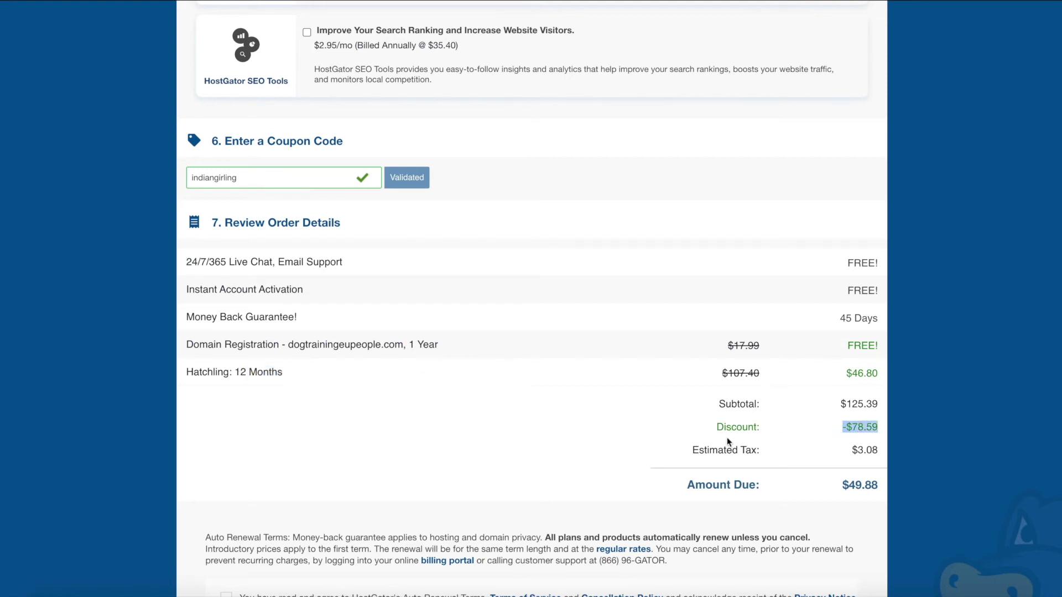
scroll(801, 473, down, 2)
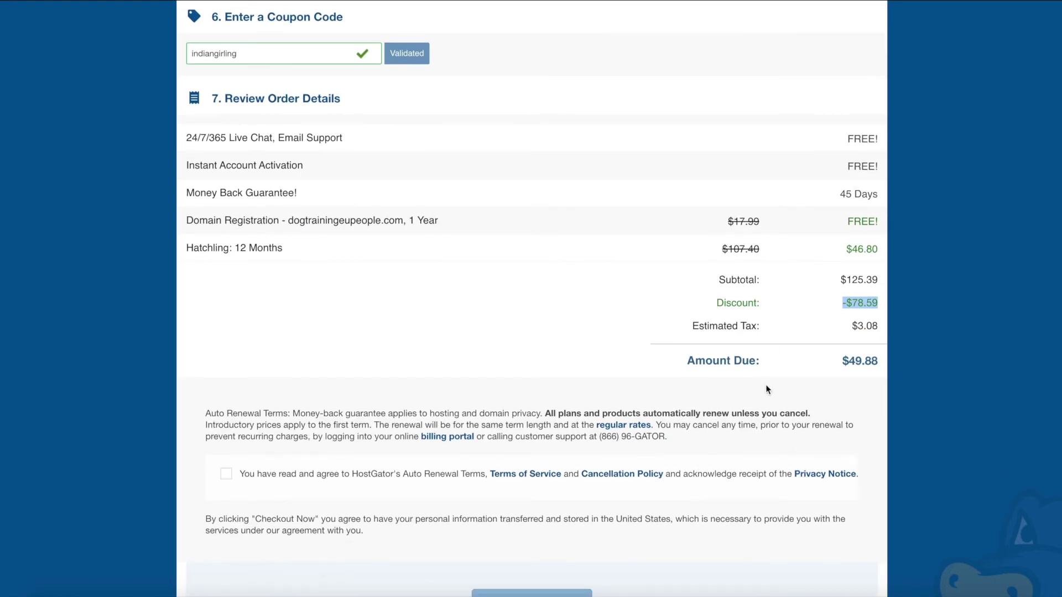
scroll(599, 383, down, 2)
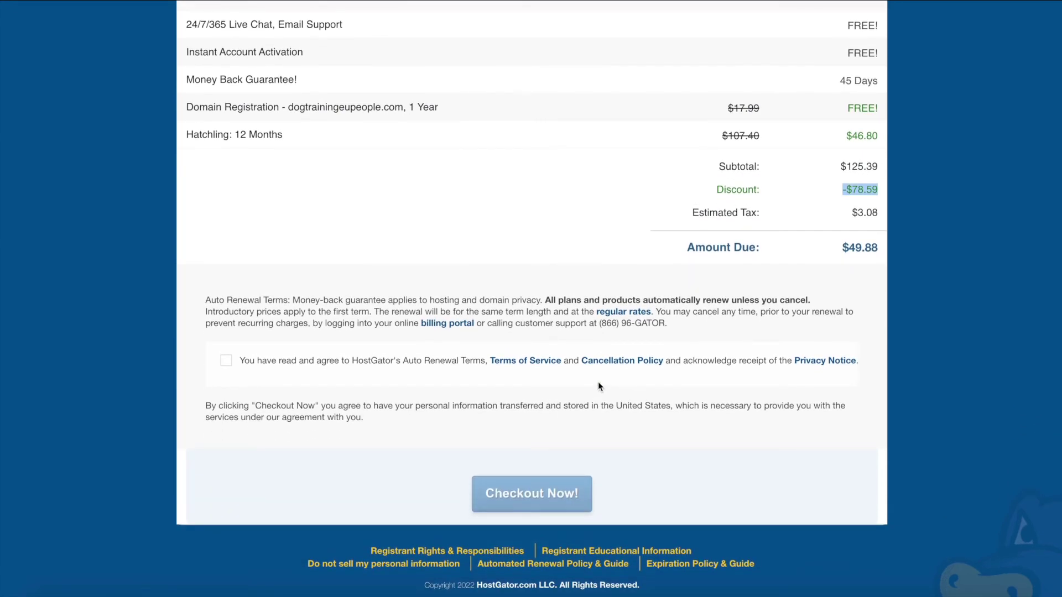
scroll(598, 382, up, 20)
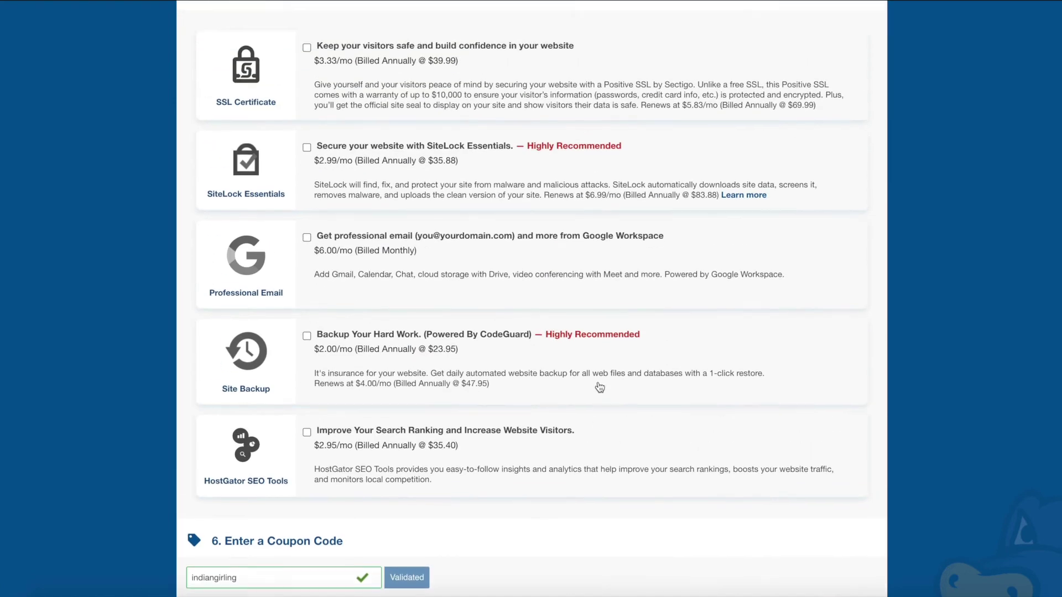
Step: Change the Hatchling billing cycle to 36 months at $2.70/mo, making the amount due $103.62
scroll(599, 386, up, 9)
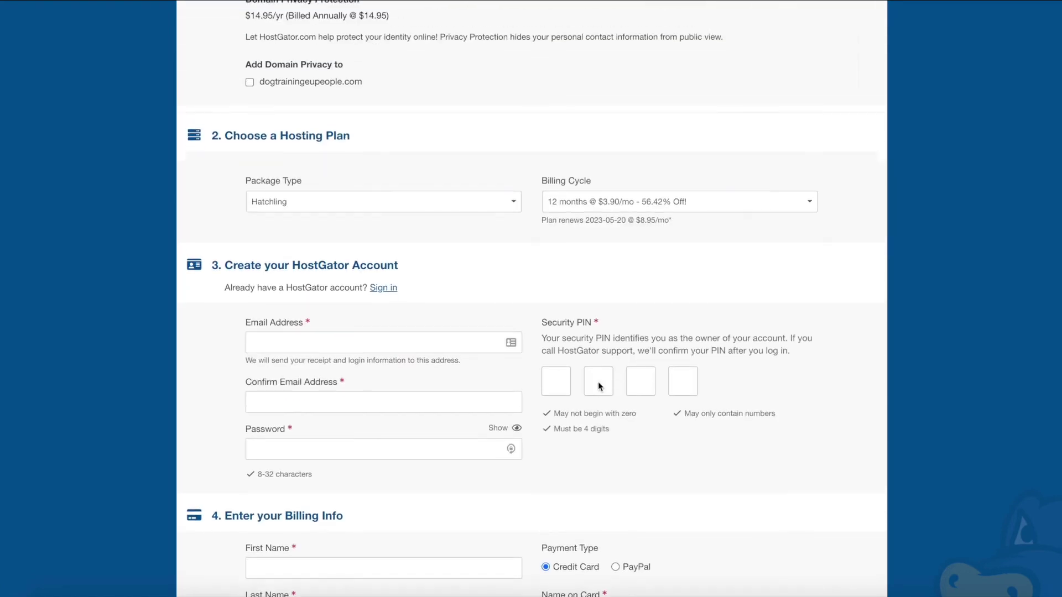
click(608, 265)
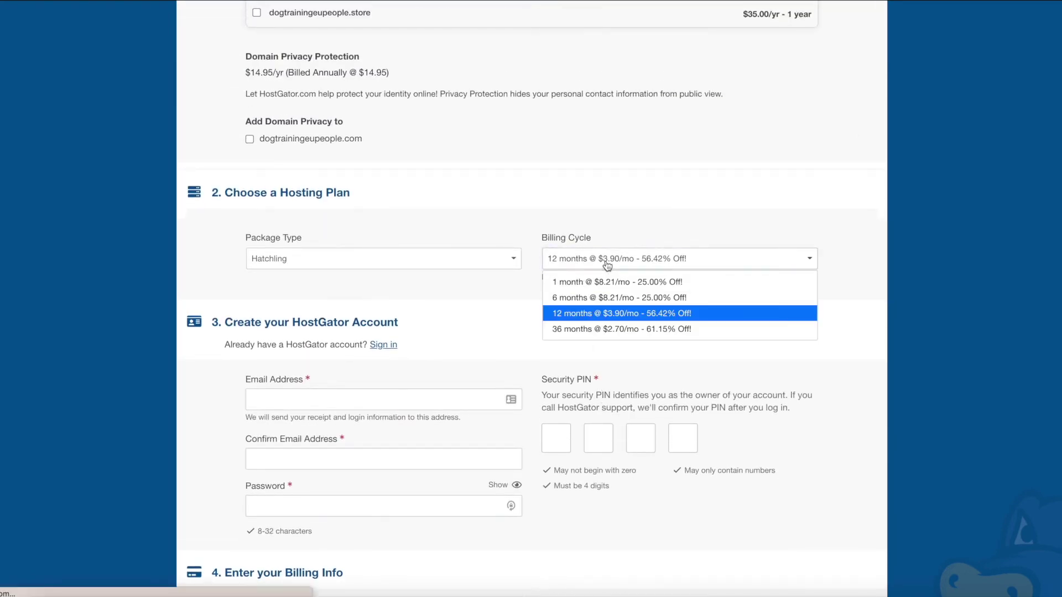
click(607, 328)
scroll(475, 340, down, 11)
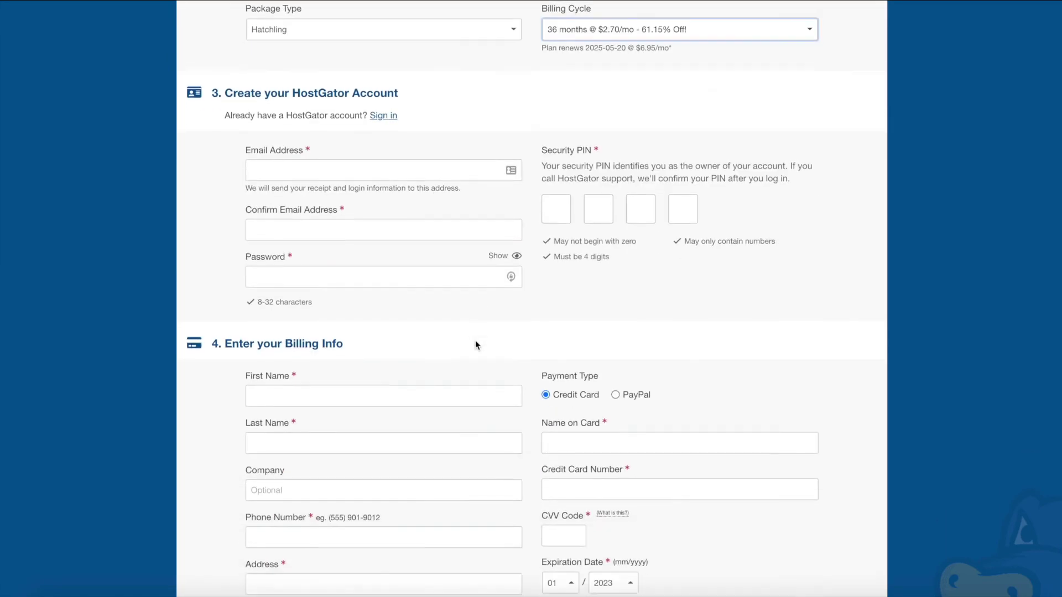
scroll(475, 340, down, 6)
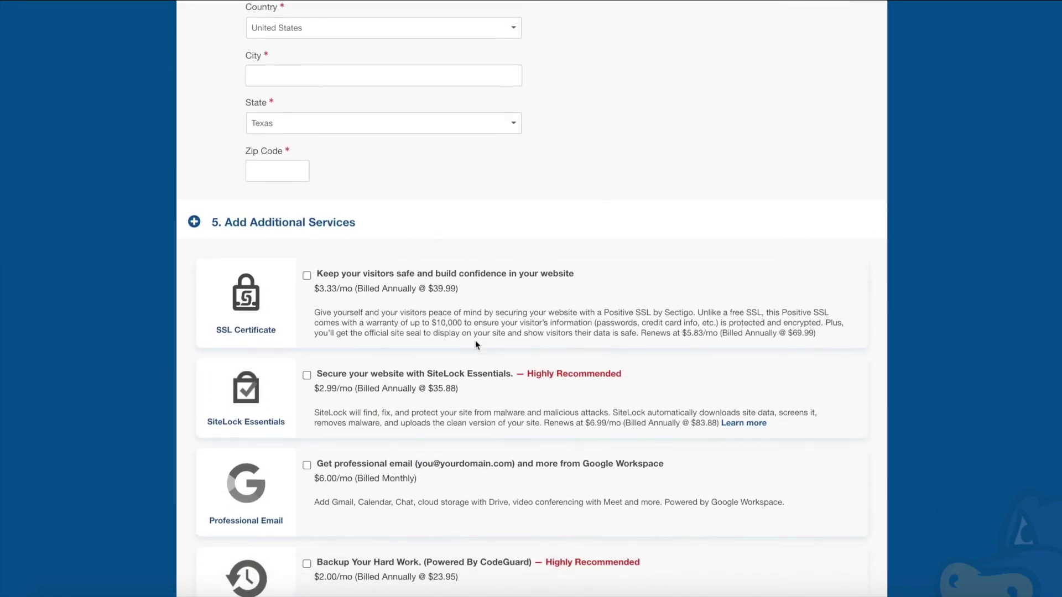
scroll(476, 345, down, 5)
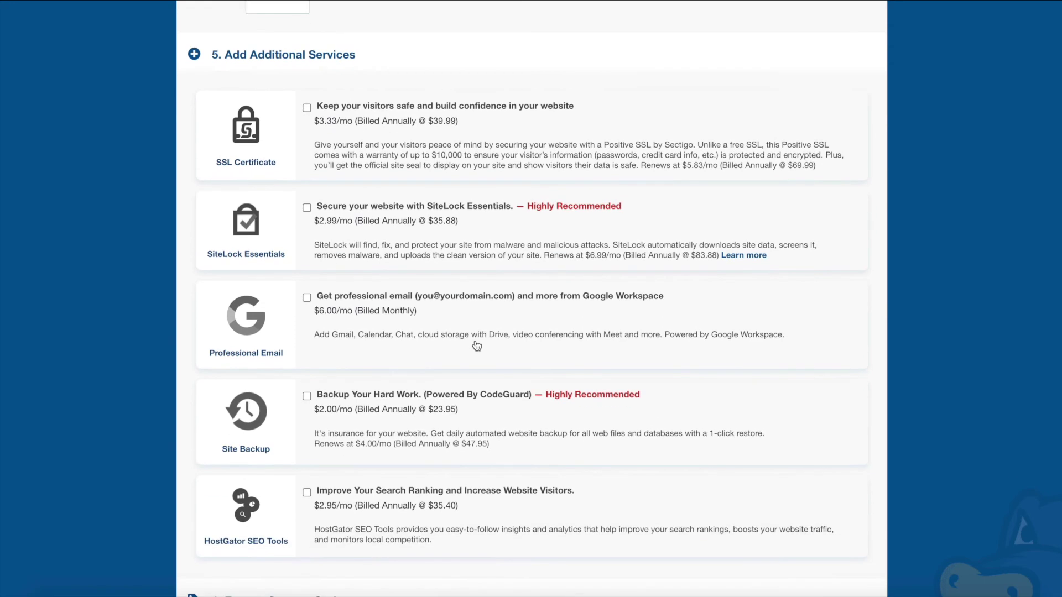
scroll(477, 346, down, 6)
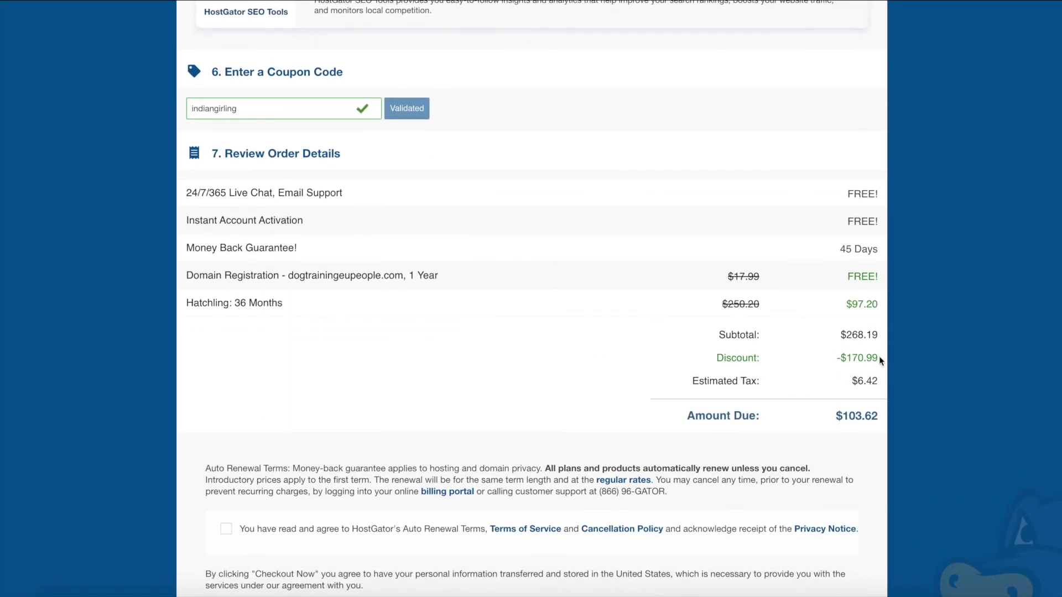
drag(879, 358, 805, 359)
drag(876, 416, 794, 419)
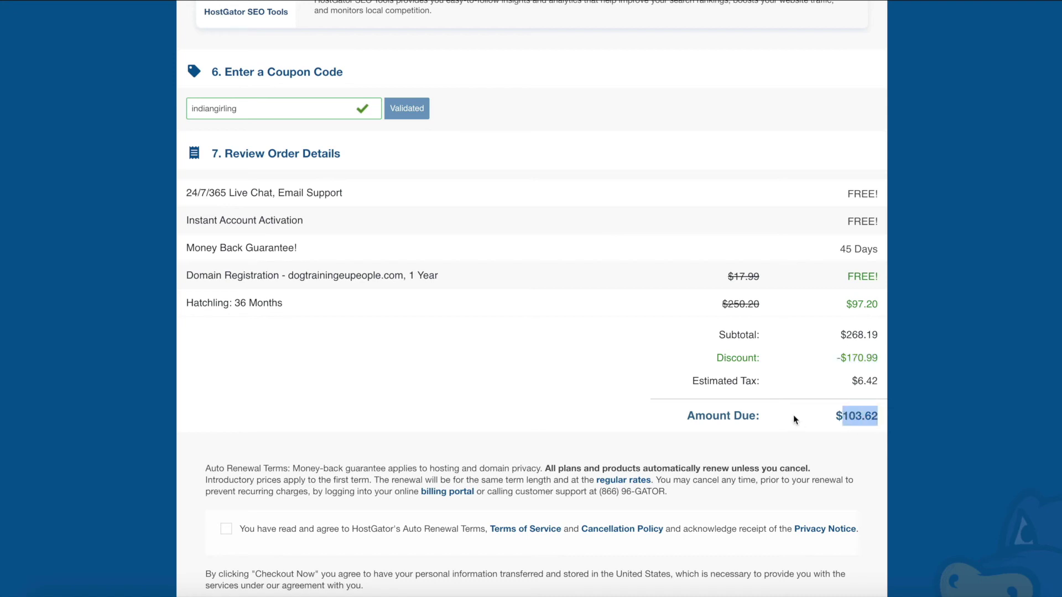
scroll(794, 418, up, 20)
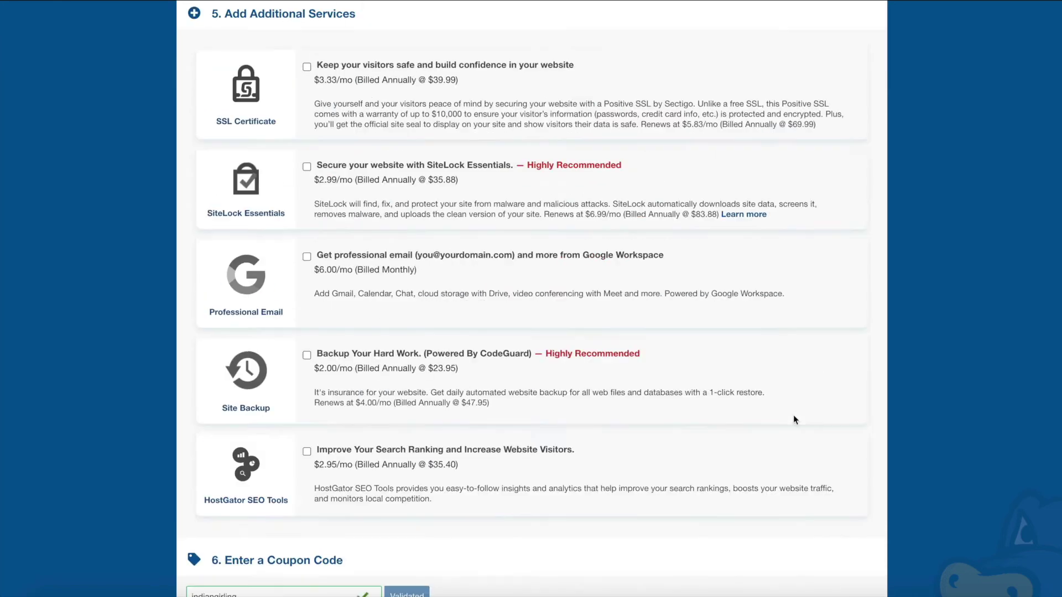
scroll(793, 419, up, 15)
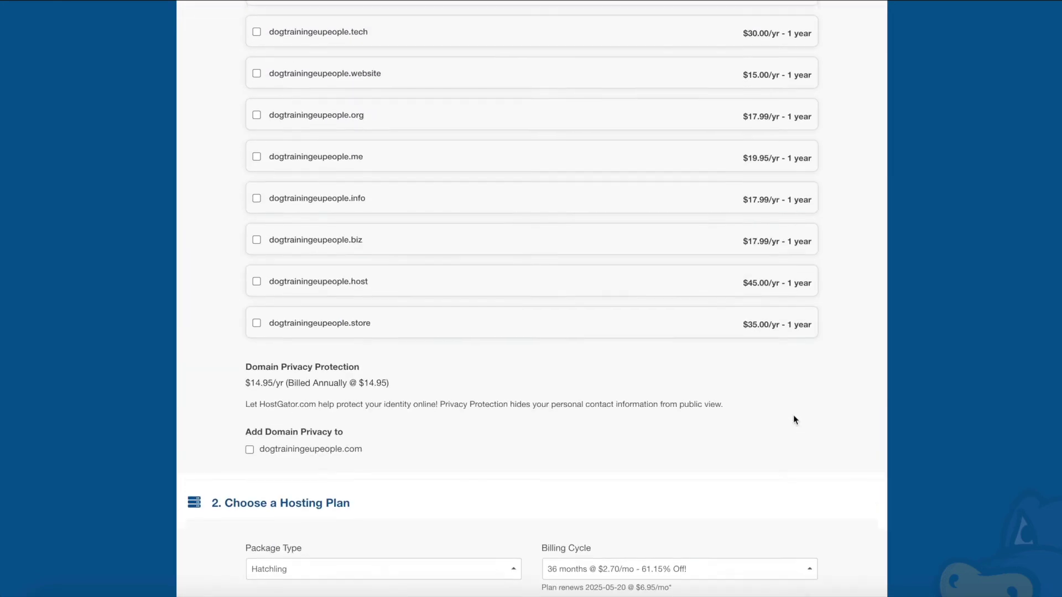
scroll(795, 421, up, 7)
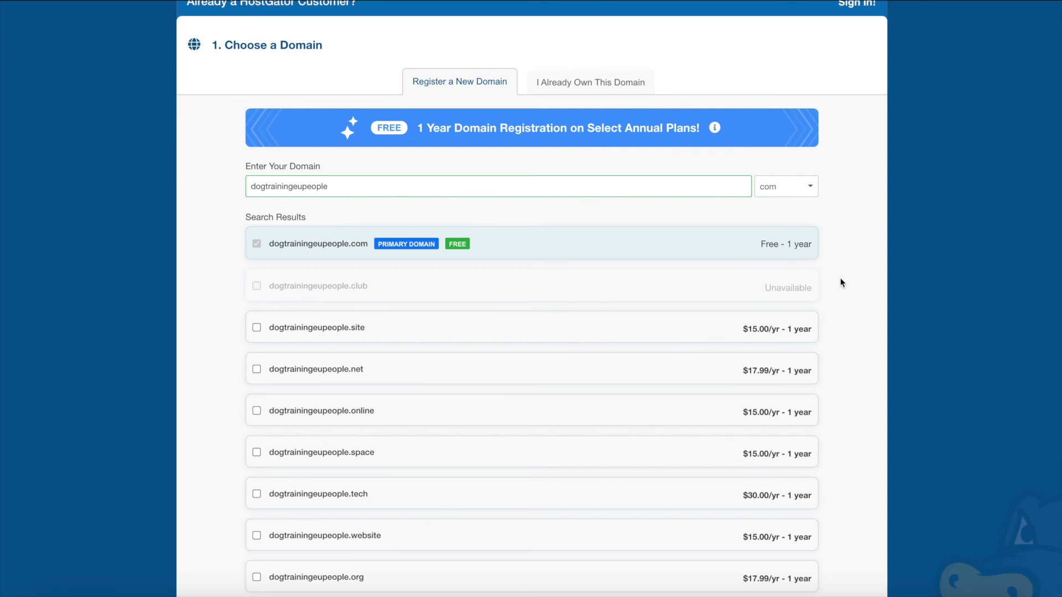
scroll(841, 280, down, 15)
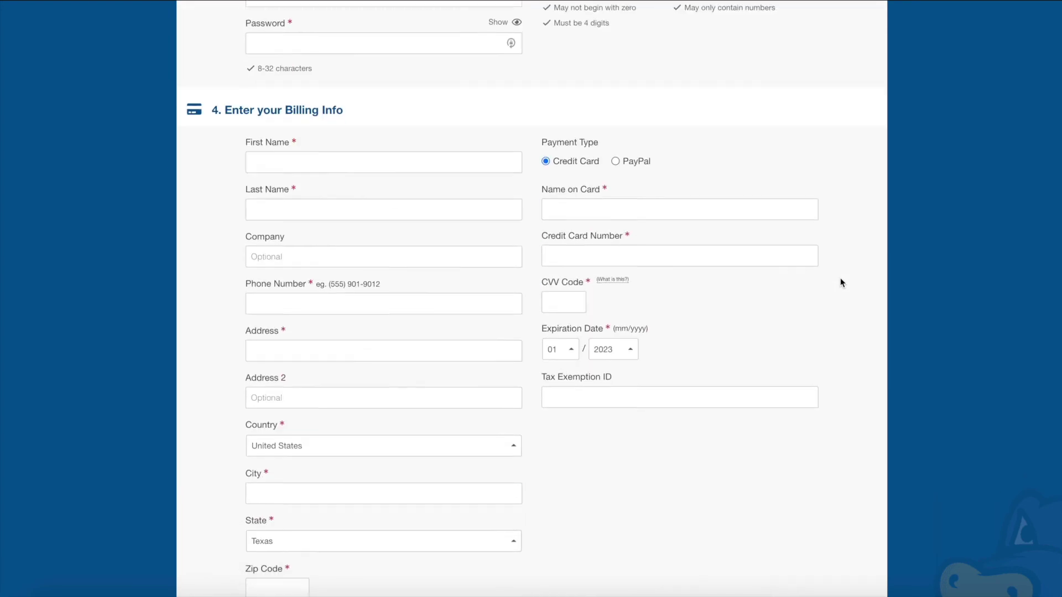
scroll(841, 283, down, 20)
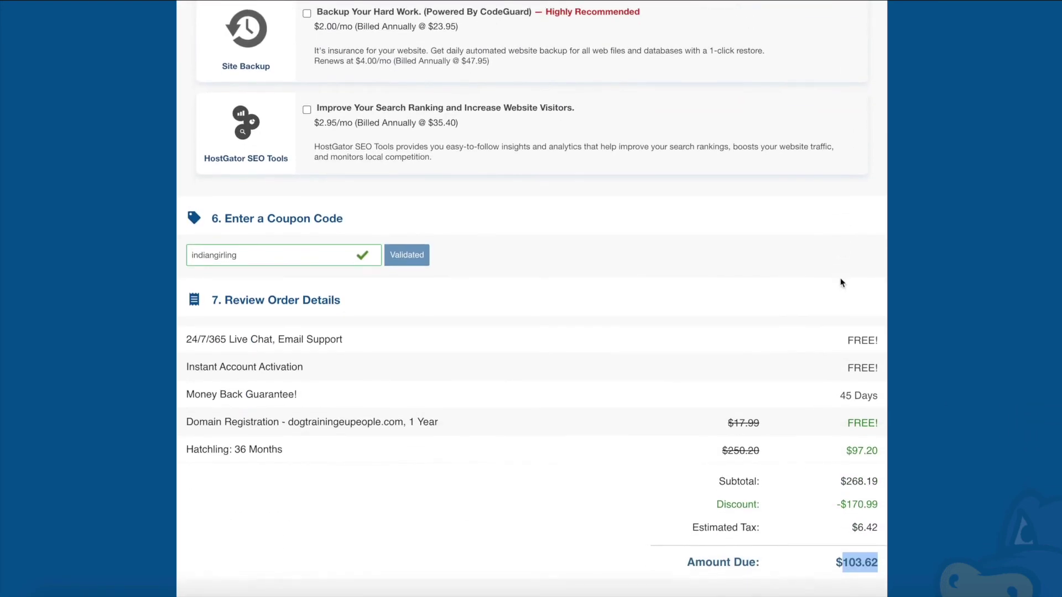
scroll(840, 283, down, 5)
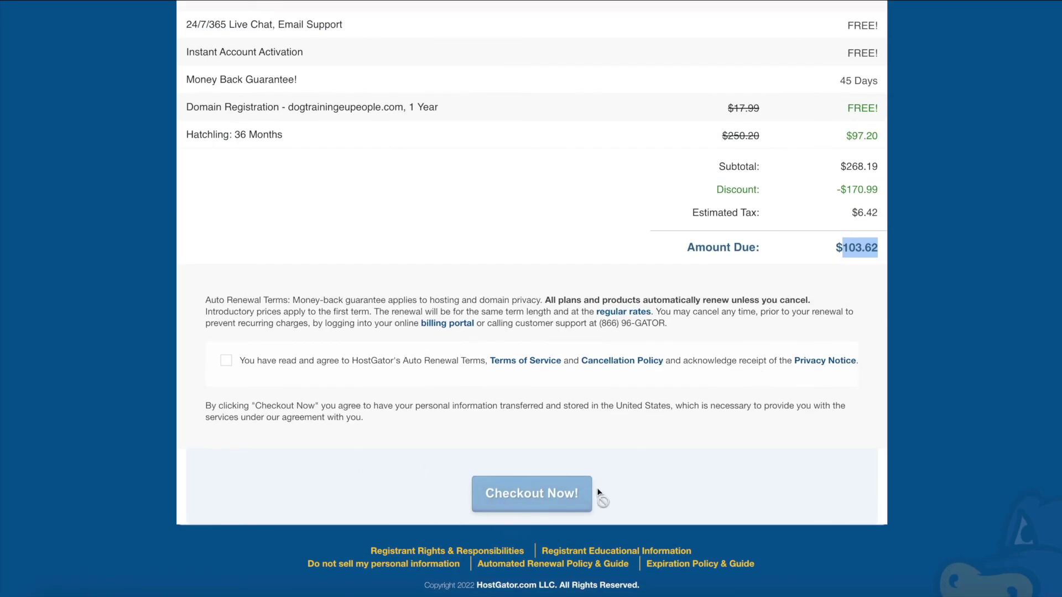